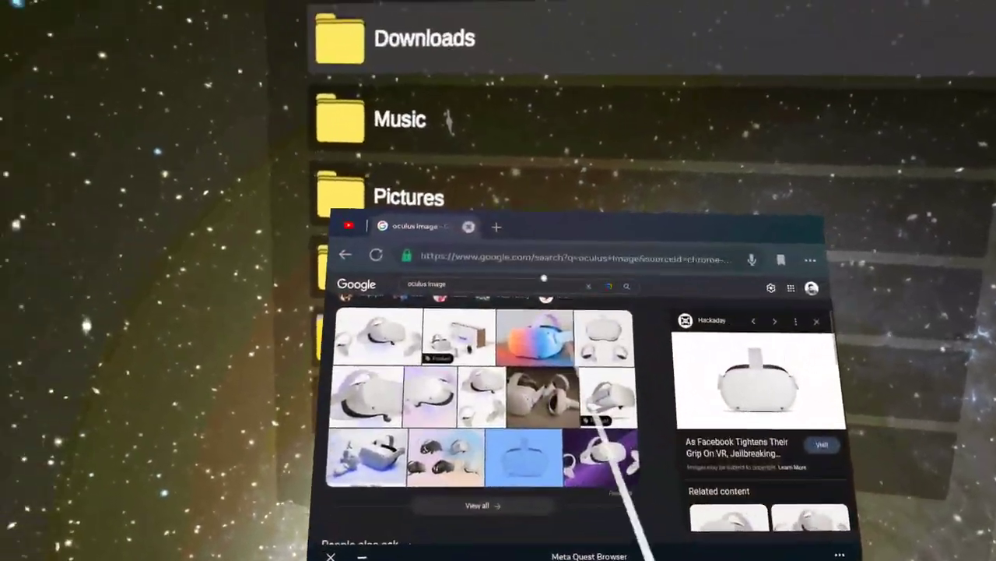
Search for 'cx file explorer zip folder' and open the APKPure result for Cx File Explorer.
{"action": "key", "text": "BackSpace"}
{"action": "type", "text": "cx"}
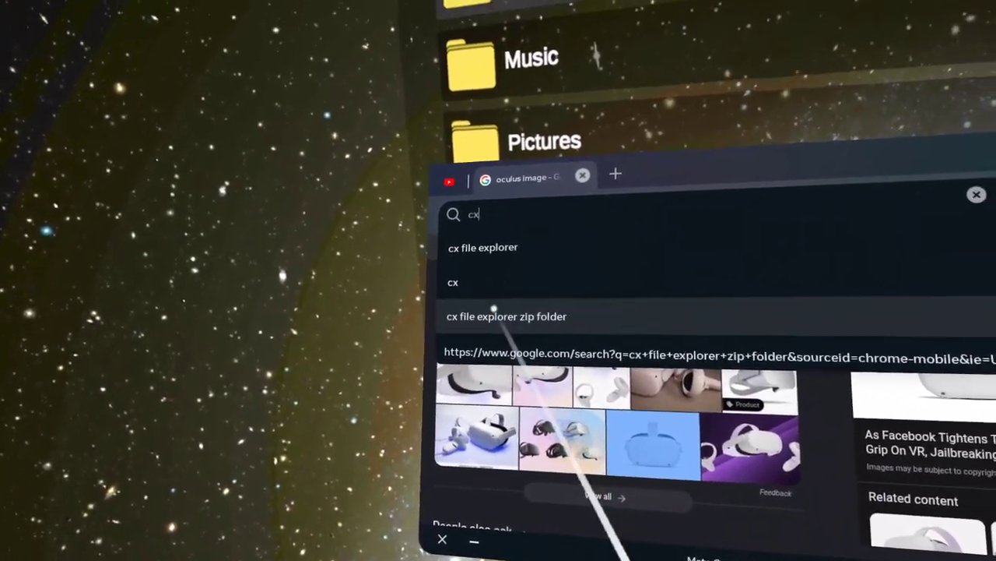
{"action": "left_click", "coordinate": [506, 311]}
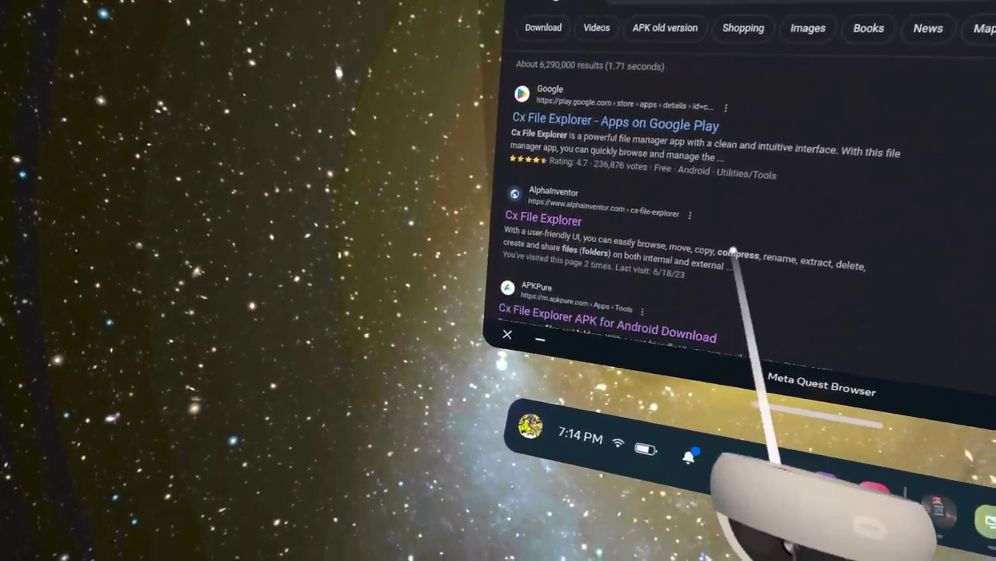
{"action": "scroll", "coordinate": [607, 264], "scroll_direction": "down", "scroll_amount": 3}
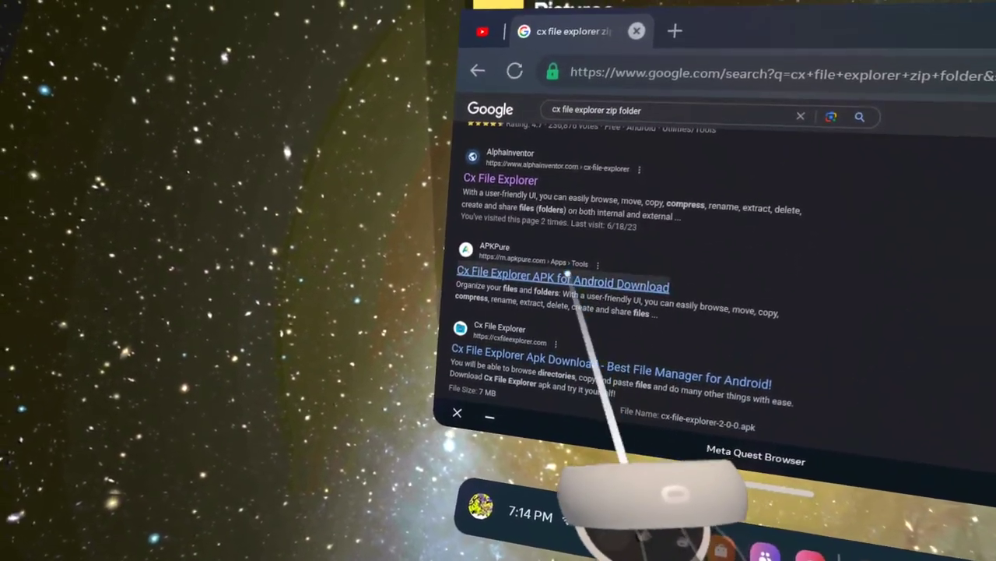
{"action": "left_click", "coordinate": [568, 280]}
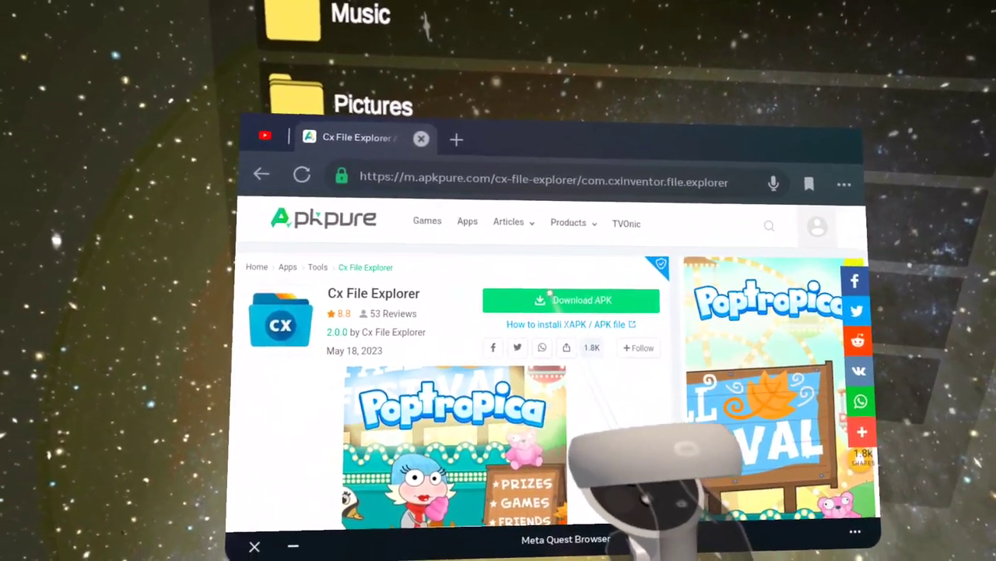
Go to APKPure's Cx File Explorer APK download page and look over it.
{"action": "left_click", "coordinate": [551, 336]}
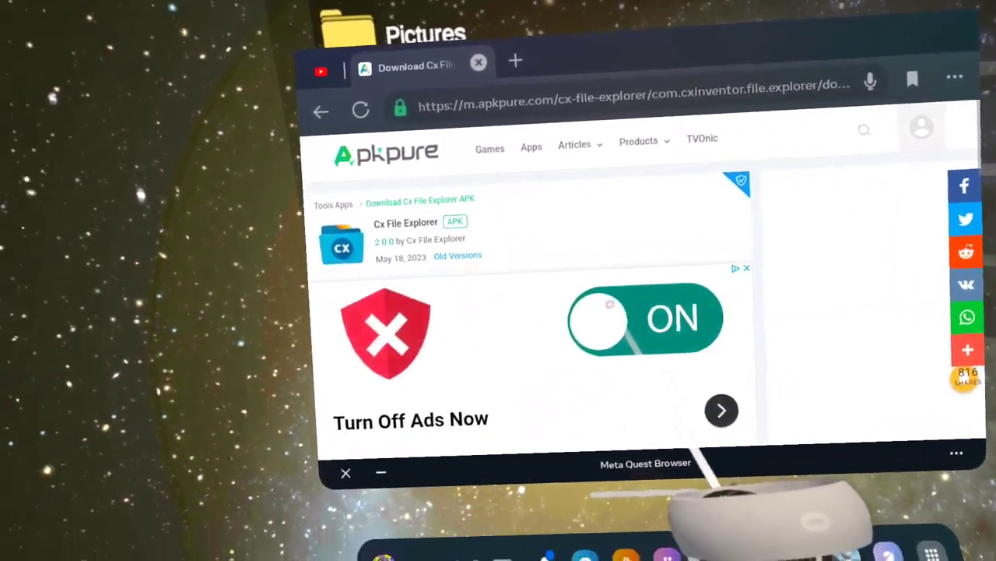
{"action": "scroll", "coordinate": [615, 303], "scroll_direction": "down", "scroll_amount": 1}
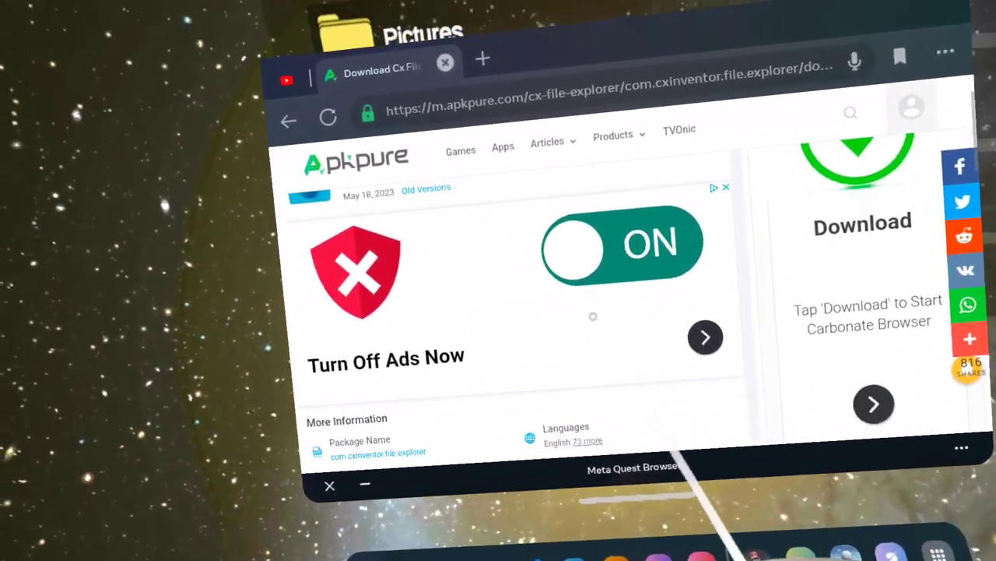
{"action": "scroll", "coordinate": [618, 279], "scroll_direction": "up", "scroll_amount": 2}
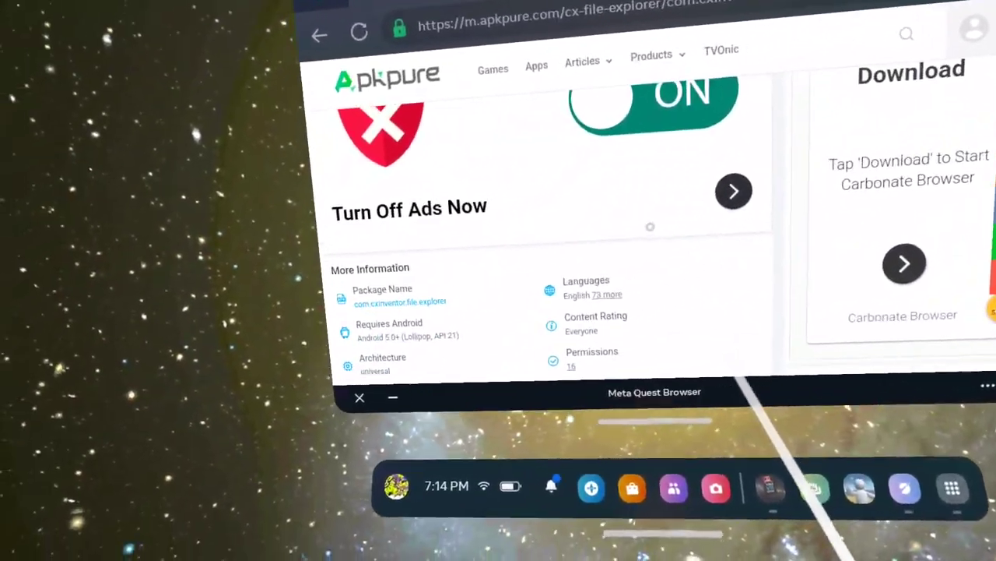
{"action": "scroll", "coordinate": [513, 374], "scroll_direction": "down", "scroll_amount": 5}
{"action": "scroll", "coordinate": [552, 327], "scroll_direction": "up", "scroll_amount": 5}
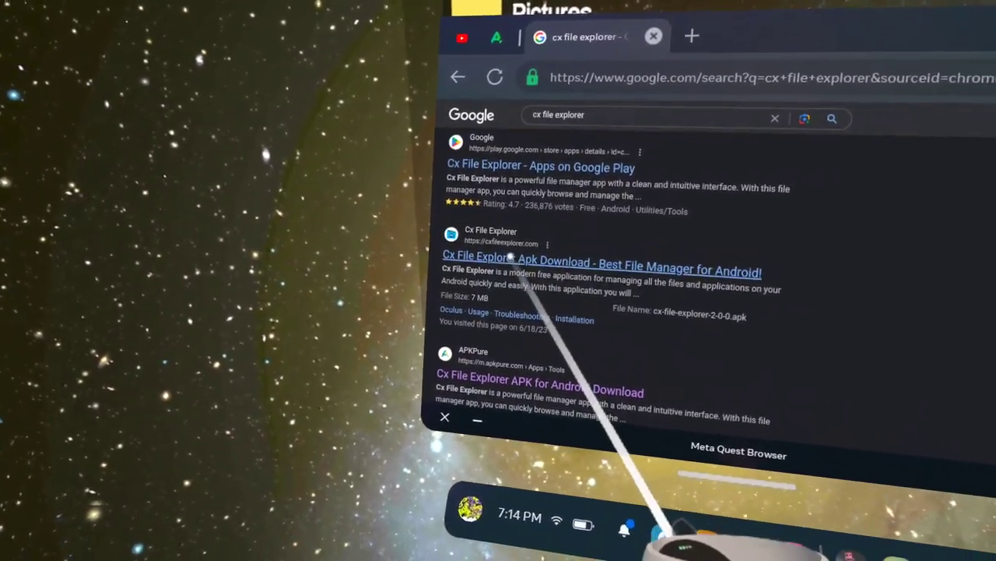
Drop the cxfileexplorer.com result after its privacy error and search Google for 'cx file explorer' again.
{"action": "left_click", "coordinate": [515, 266]}
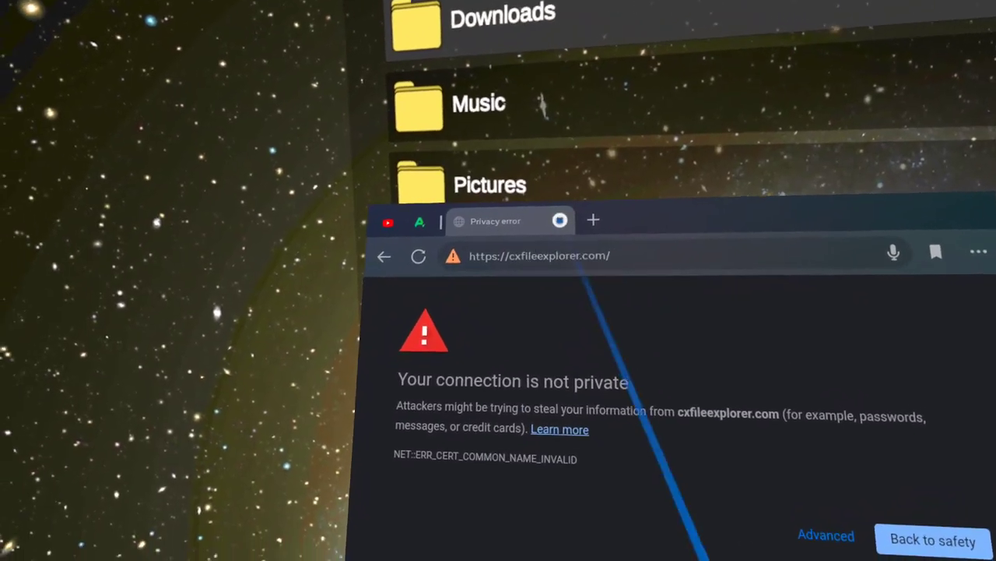
{"action": "left_click", "coordinate": [524, 206]}
{"action": "left_click", "coordinate": [537, 250]}
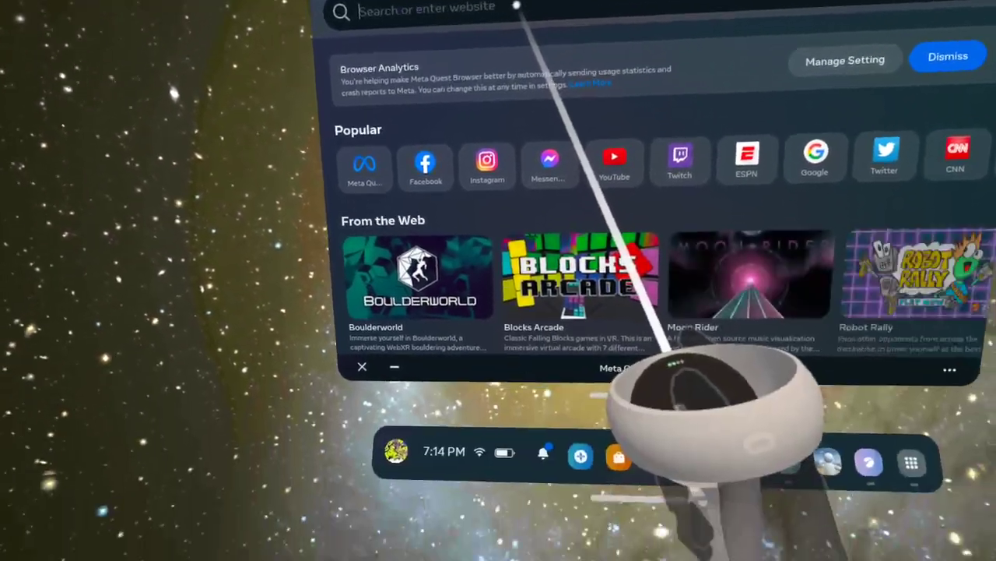
{"action": "type", "text": "cx"}
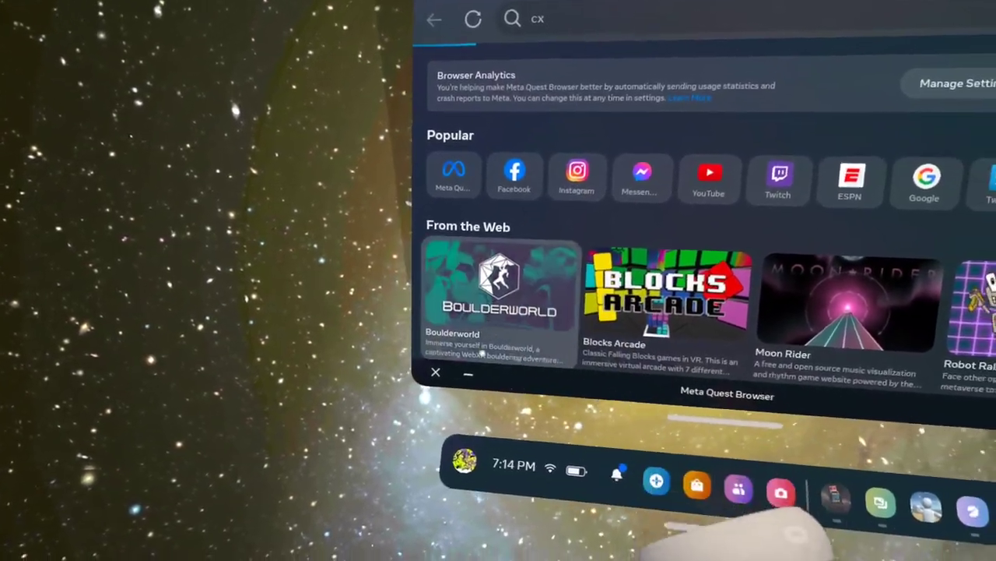
{"action": "left_click", "coordinate": [540, 41]}
Open the Softonic Cx File Explorer result and go to its APK download page.
{"action": "scroll", "coordinate": [759, 250], "scroll_direction": "down", "scroll_amount": 3}
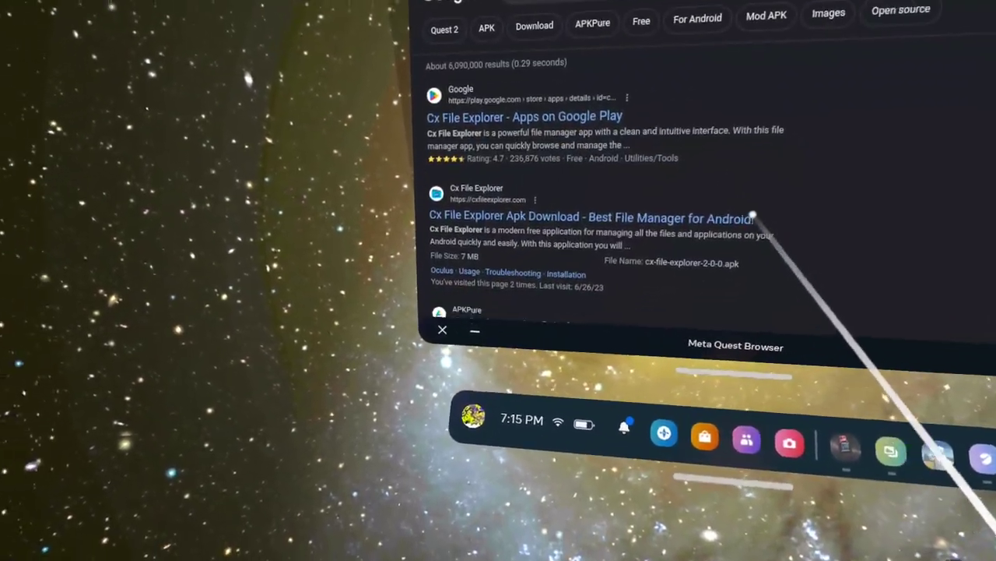
{"action": "scroll", "coordinate": [759, 250], "scroll_direction": "down", "scroll_amount": 5}
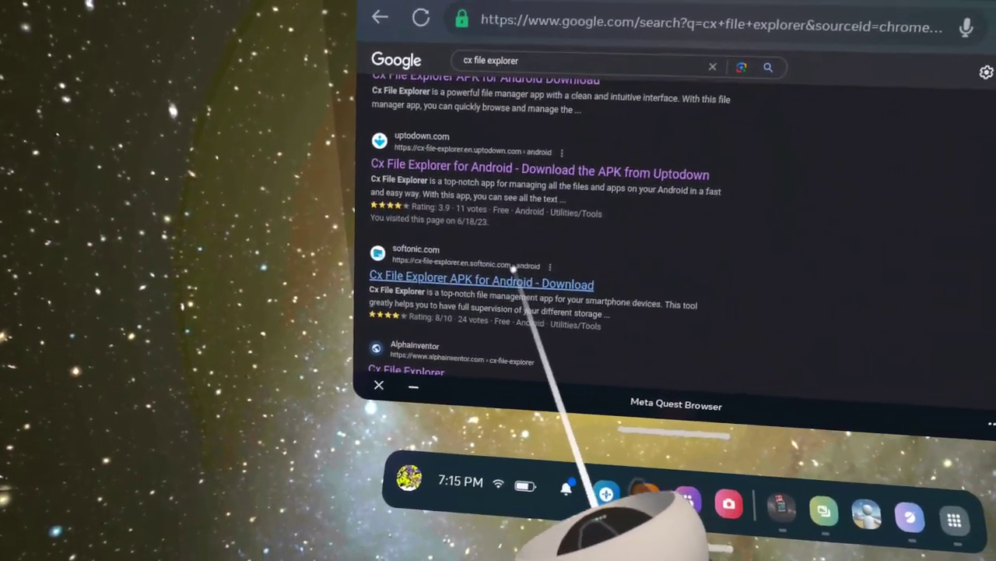
{"action": "left_click", "coordinate": [566, 320]}
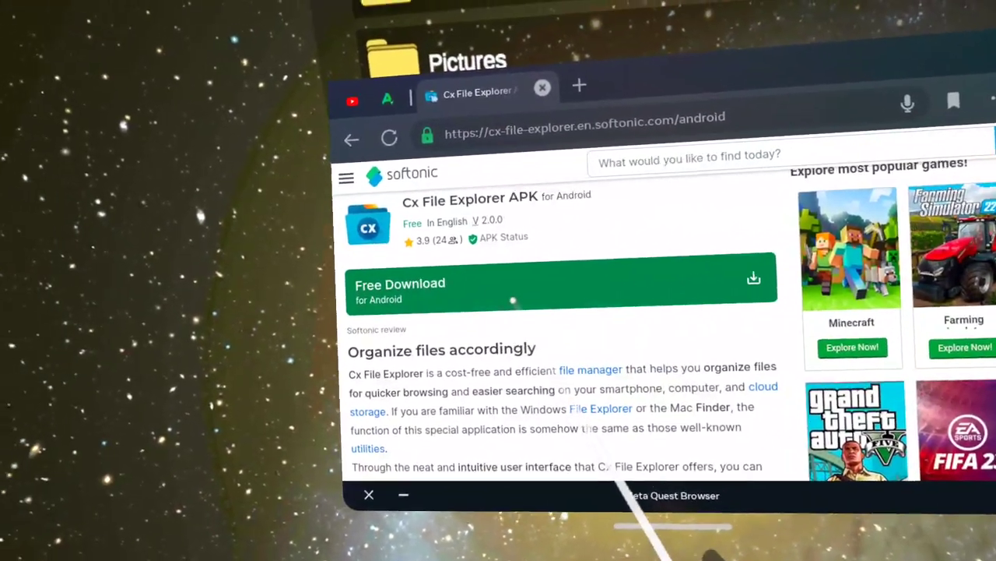
{"action": "left_click", "coordinate": [525, 308]}
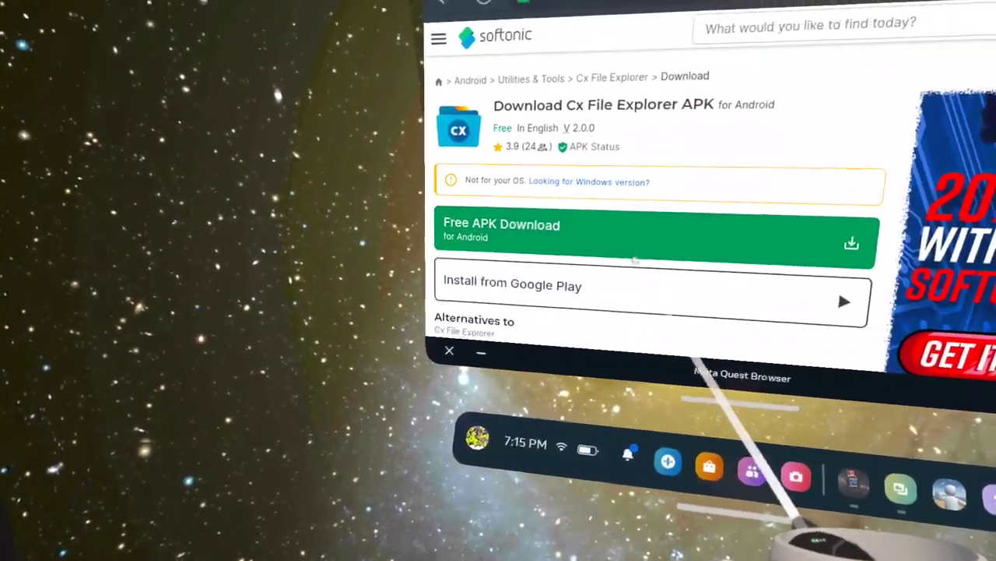
Start Softonic's free Cx File Explorer APK download, dismiss the covering ad, and switch to the Meta Quest Store.
{"action": "left_click", "coordinate": [595, 267]}
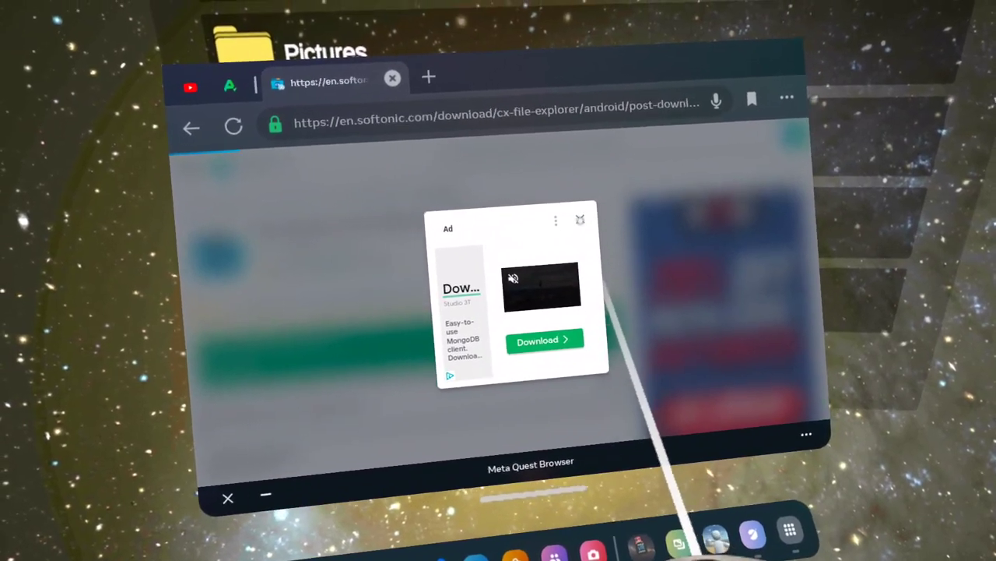
{"action": "left_click", "coordinate": [582, 214]}
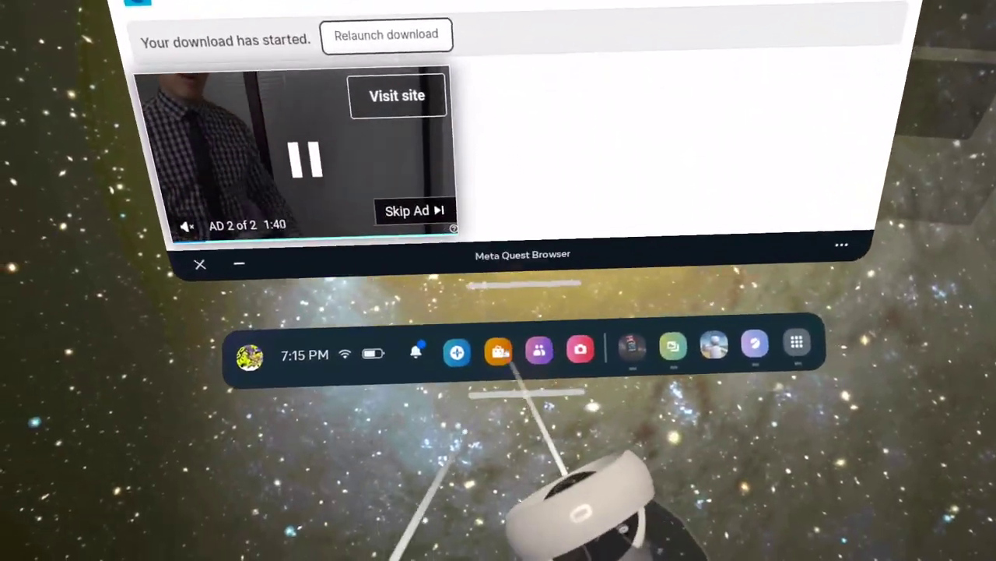
{"action": "left_click", "coordinate": [500, 350]}
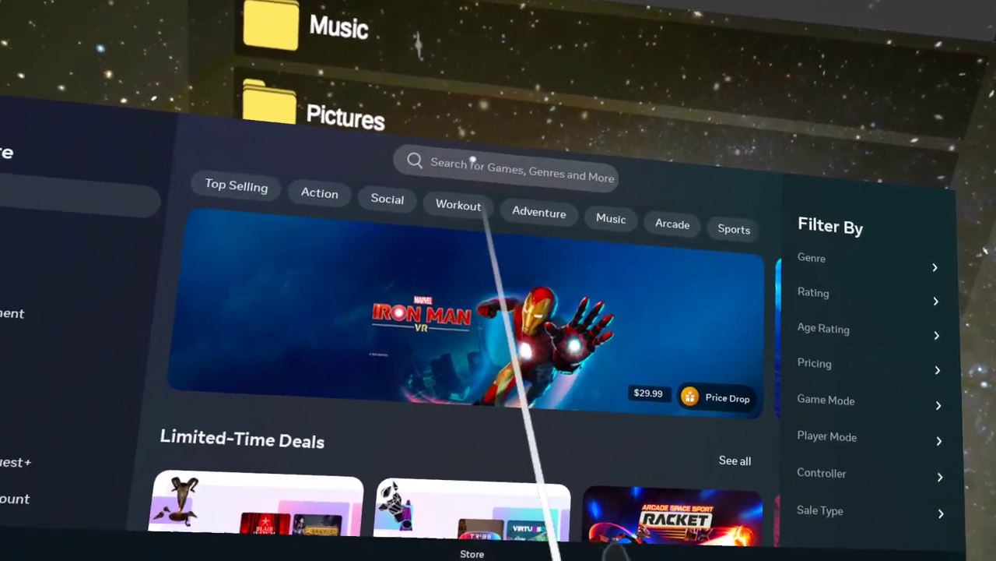
Search the Store for 'mobile vr station' and open the Mobile VR Station App Lab listing.
{"action": "left_click", "coordinate": [530, 165]}
{"action": "left_click", "coordinate": [421, 85]}
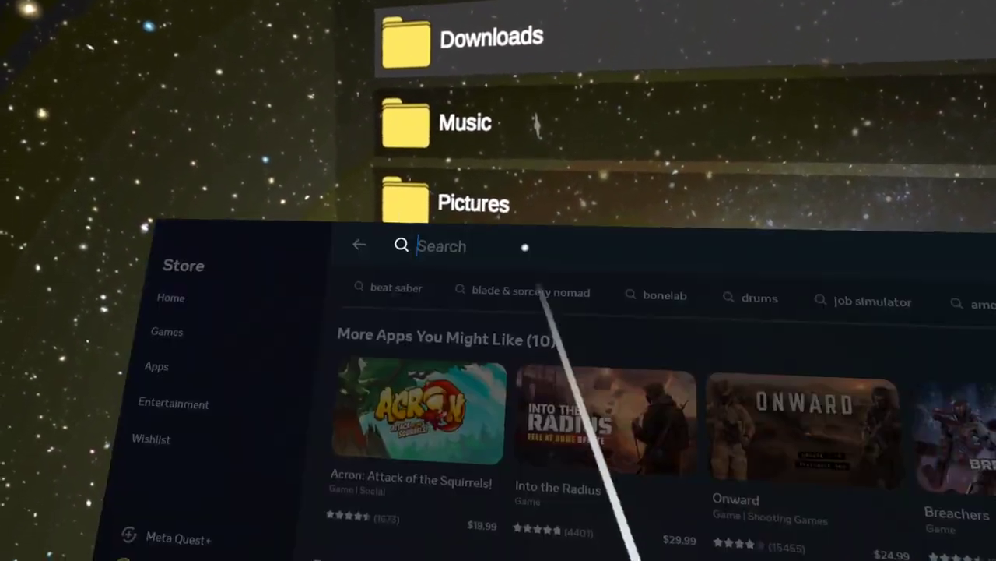
{"action": "type", "text": "m"}
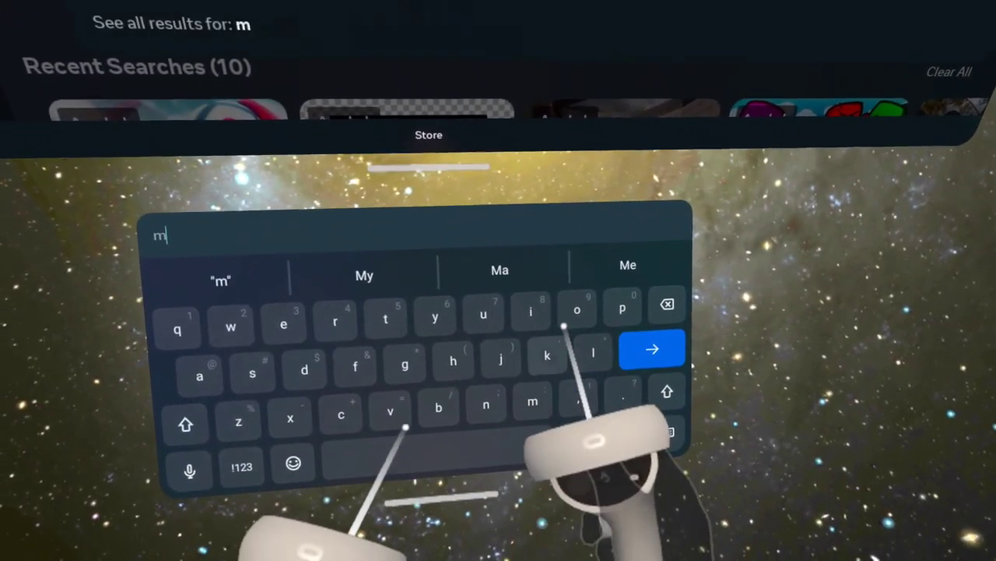
{"action": "type", "text": "obile vr station"}
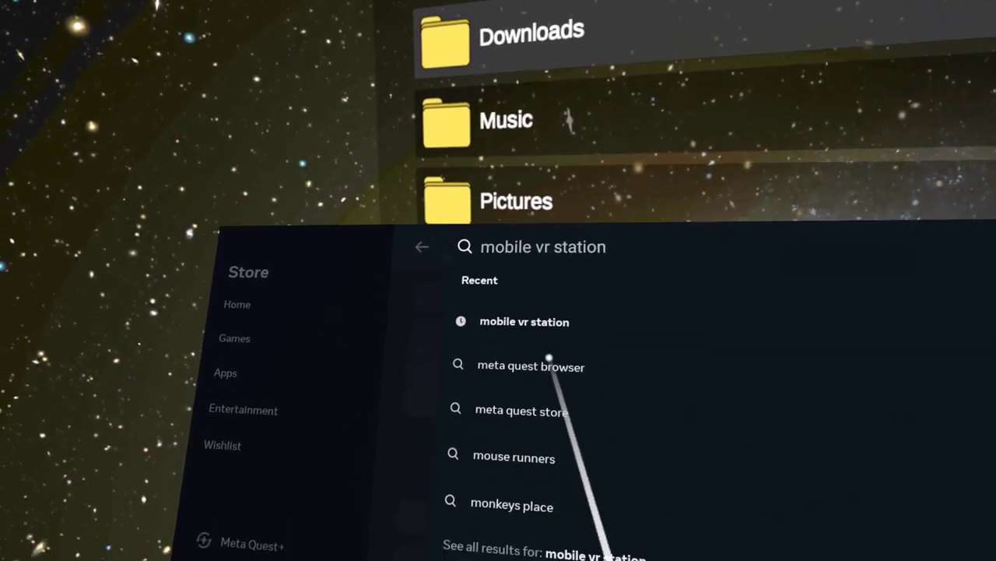
{"action": "left_click", "coordinate": [592, 552]}
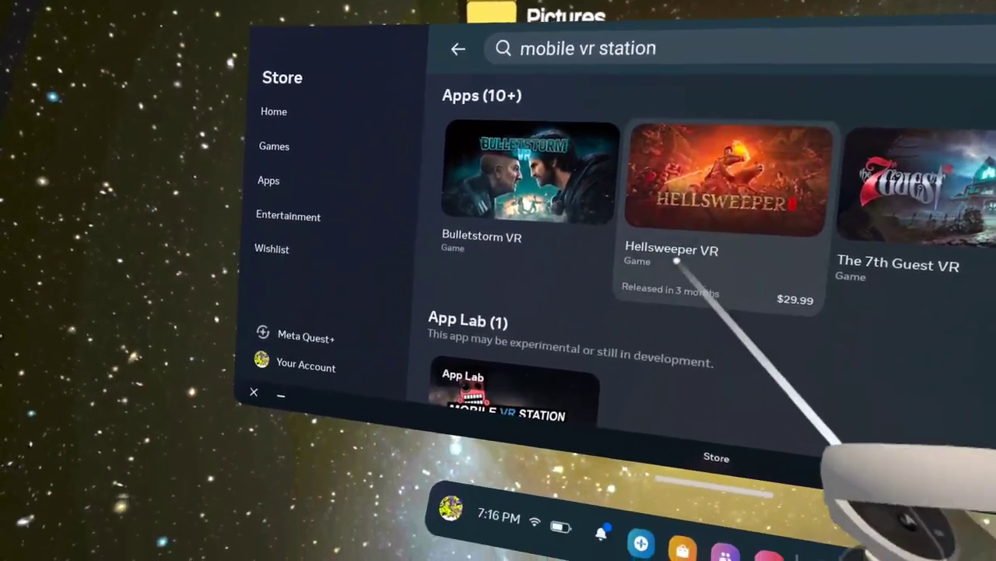
{"action": "scroll", "coordinate": [732, 296], "scroll_direction": "down", "scroll_amount": 3}
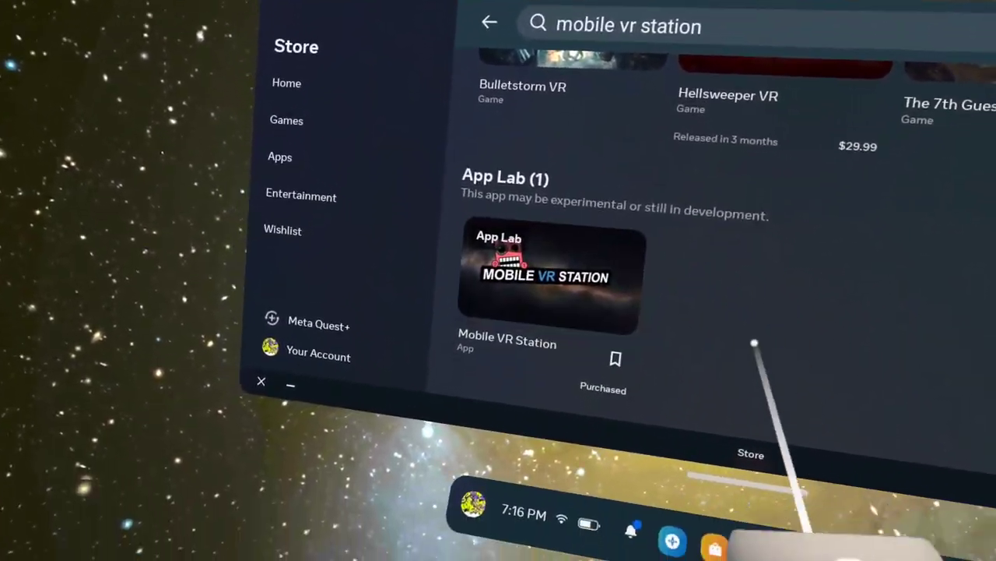
{"action": "left_click", "coordinate": [559, 251]}
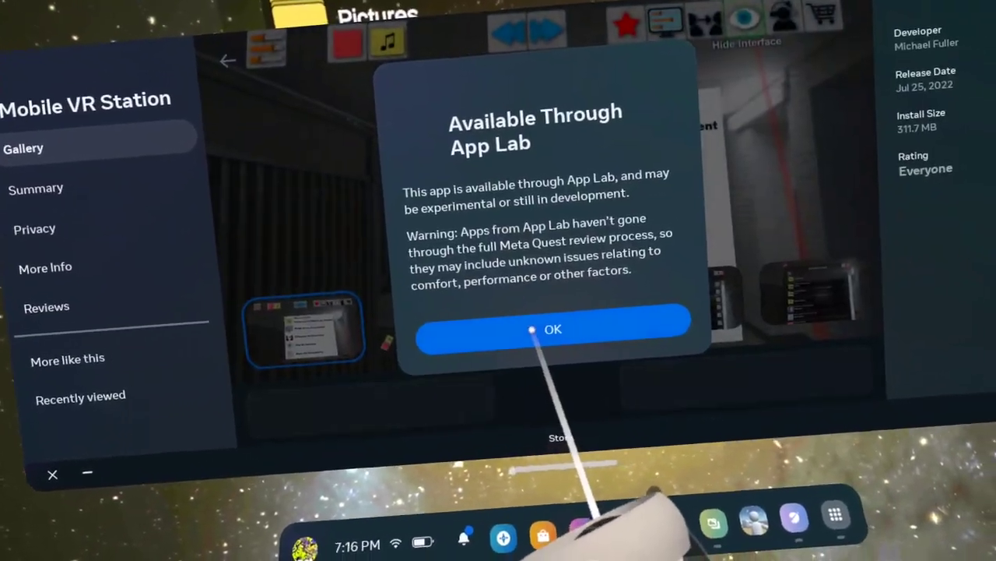
Acknowledge the Available Through App Lab notice on Mobile VR Station's page.
{"action": "left_click", "coordinate": [573, 328]}
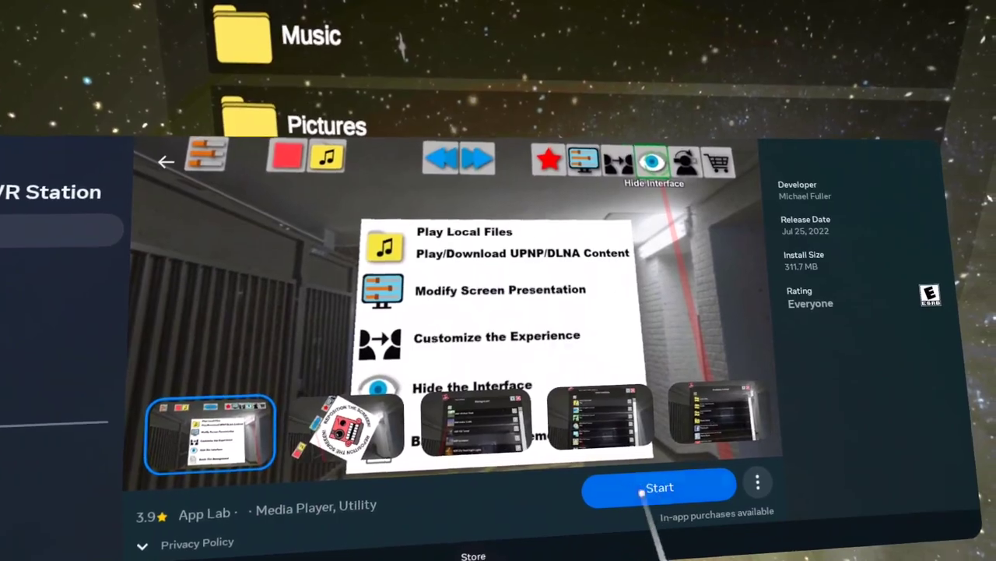